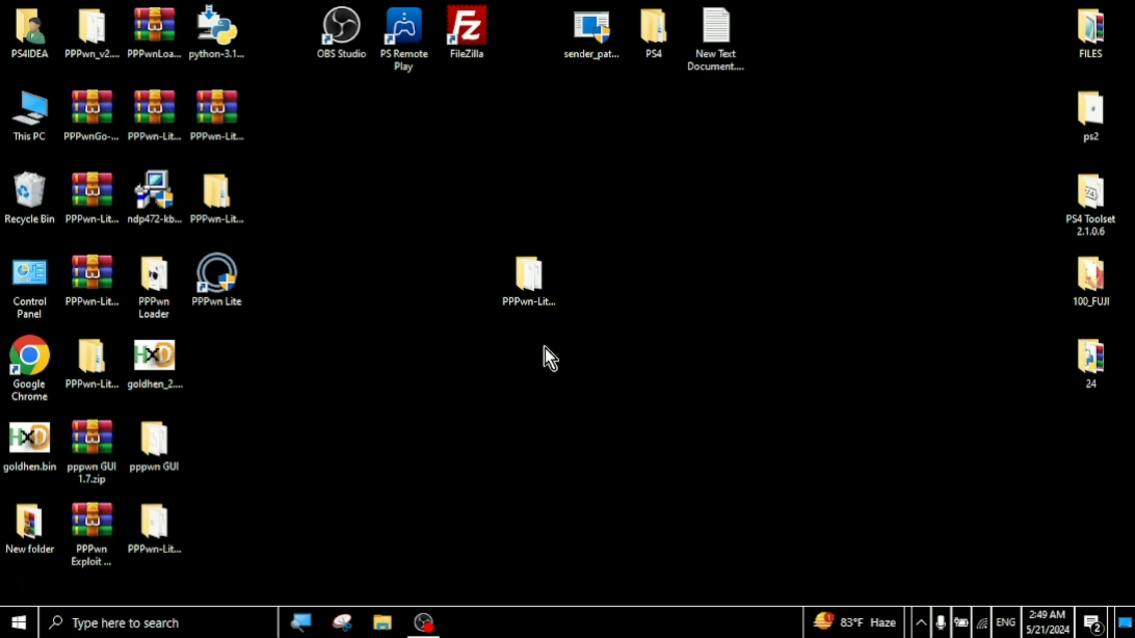
{"action": "left_click", "coordinate": [531, 312]}
{"action": "key", "text": "F2"}
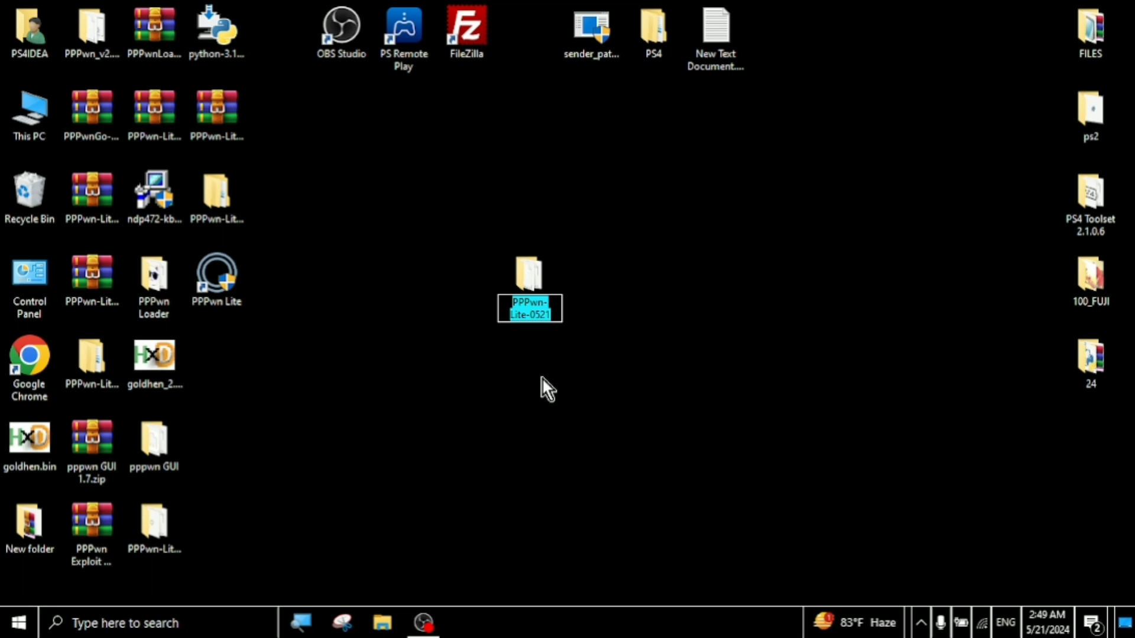
{"action": "left_click", "coordinate": [535, 293]}
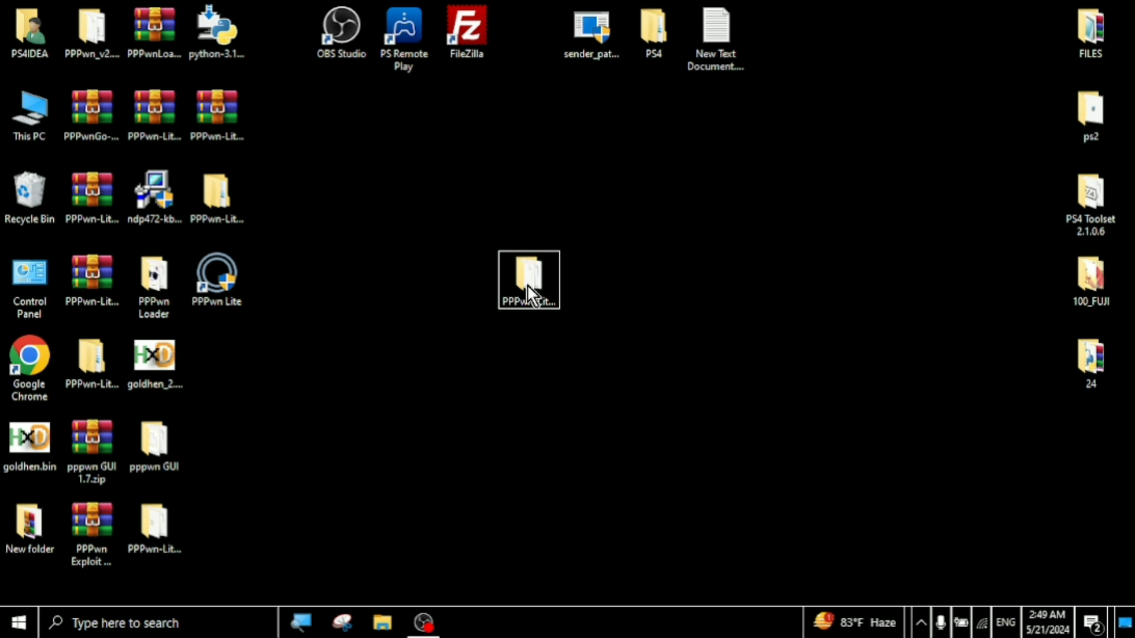
Open the PPPwn-Lite-0521 folder on the desktop and examine the CPP folder inside its PPPwn folder.
{"action": "double_click", "coordinate": [527, 286]}
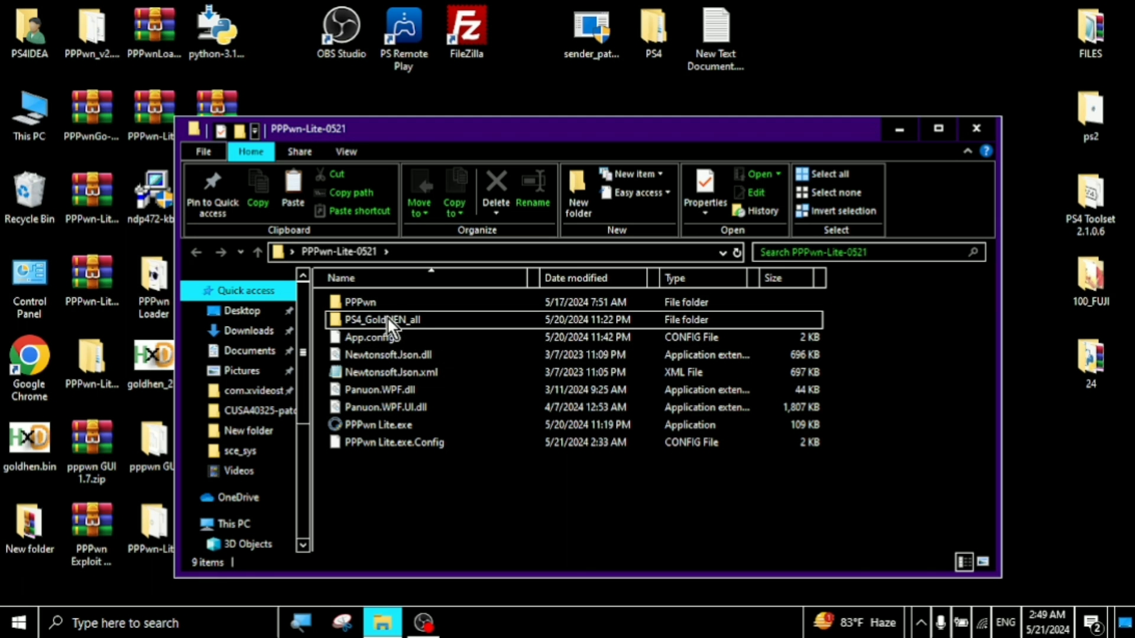
{"action": "double_click", "coordinate": [393, 304]}
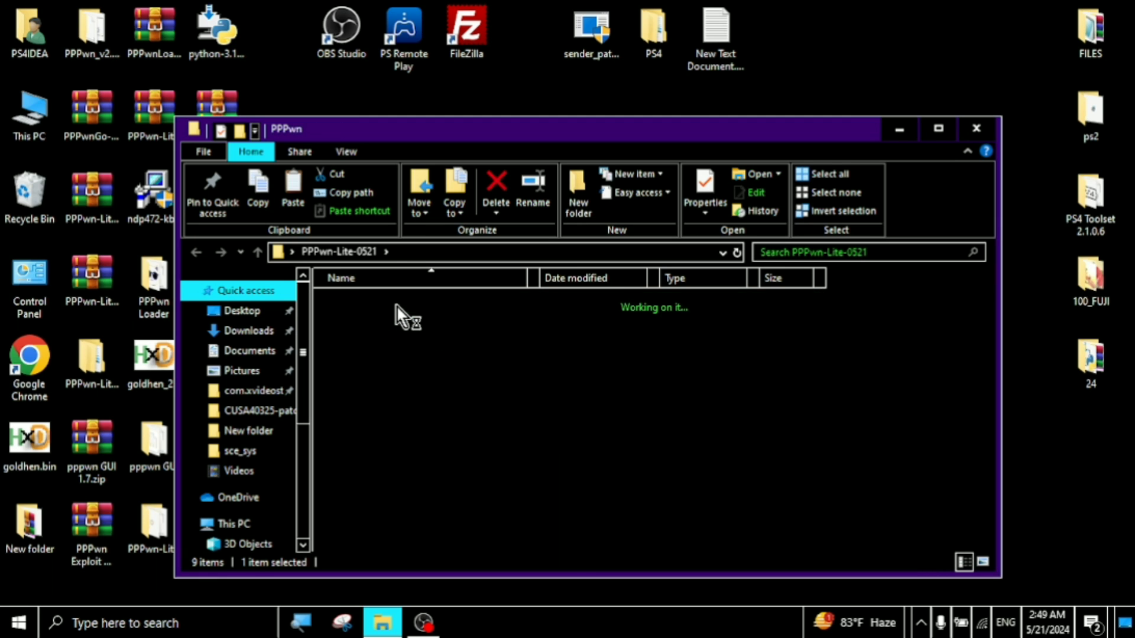
{"action": "double_click", "coordinate": [400, 306]}
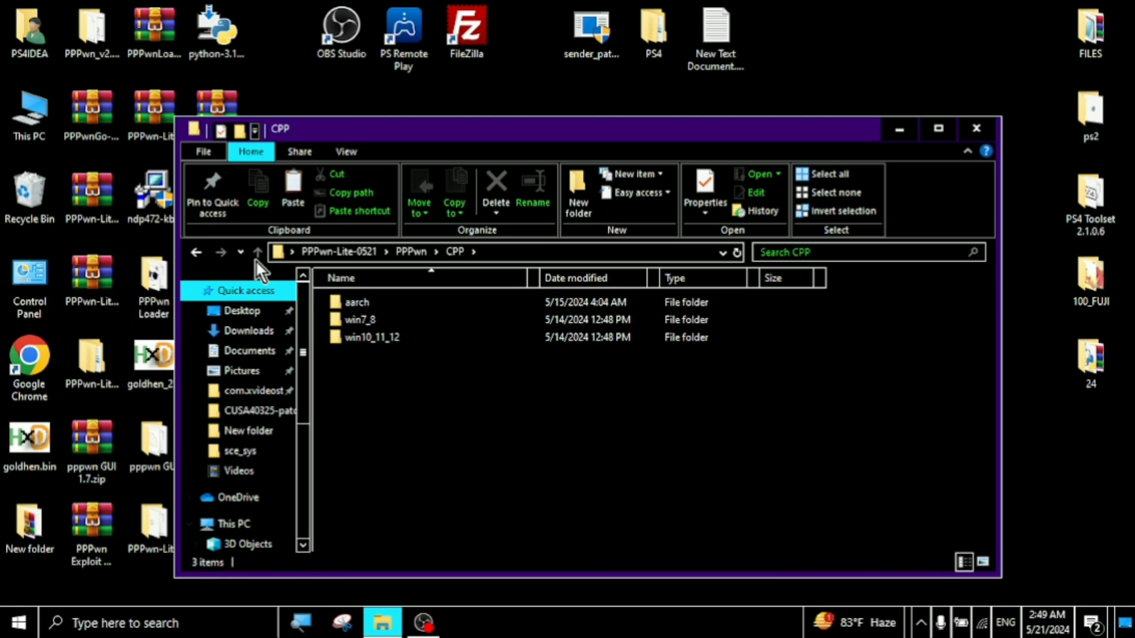
{"action": "left_click", "coordinate": [197, 253]}
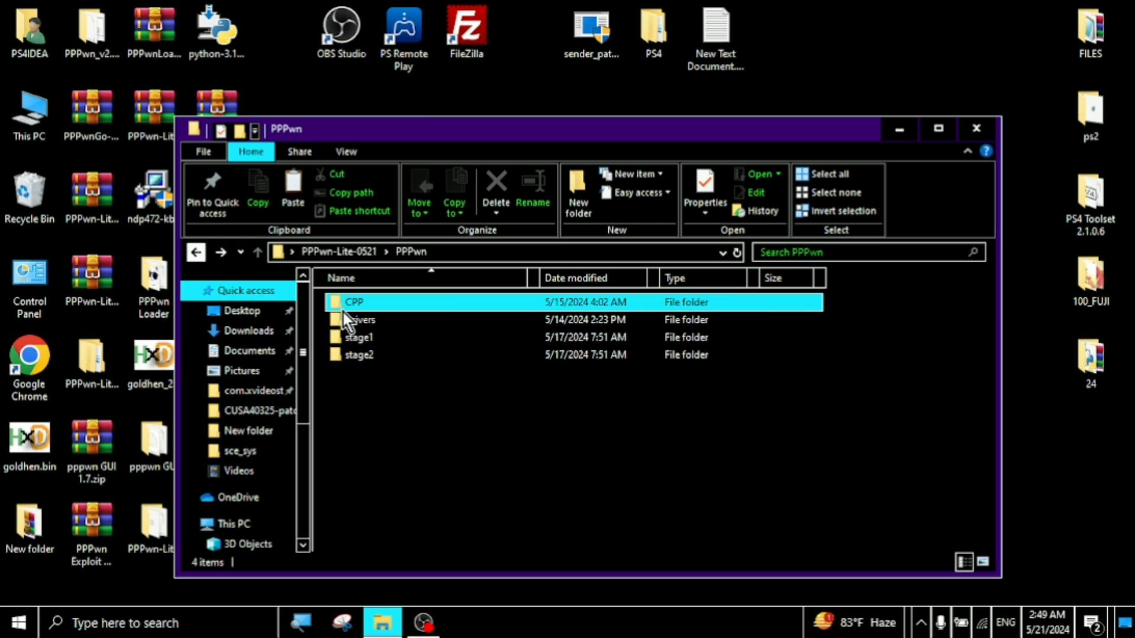
Open the Drivers folder inside PPPwn and locate the npcap-1.79.exe installer.
{"action": "left_click", "coordinate": [383, 320]}
{"action": "double_click", "coordinate": [391, 319]}
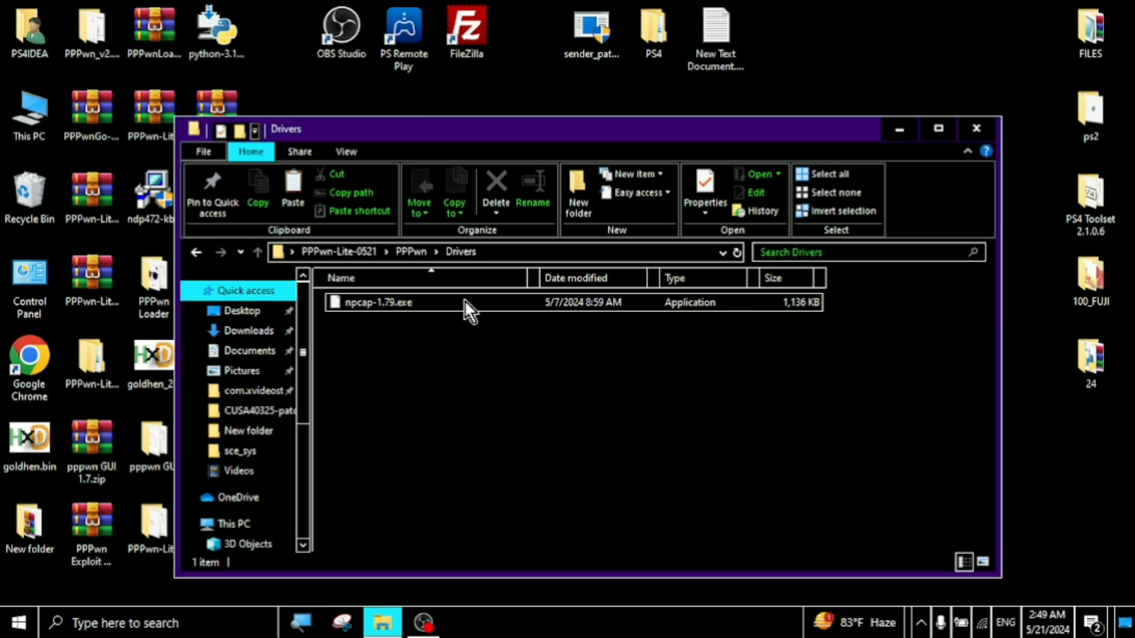
{"action": "left_click", "coordinate": [406, 306]}
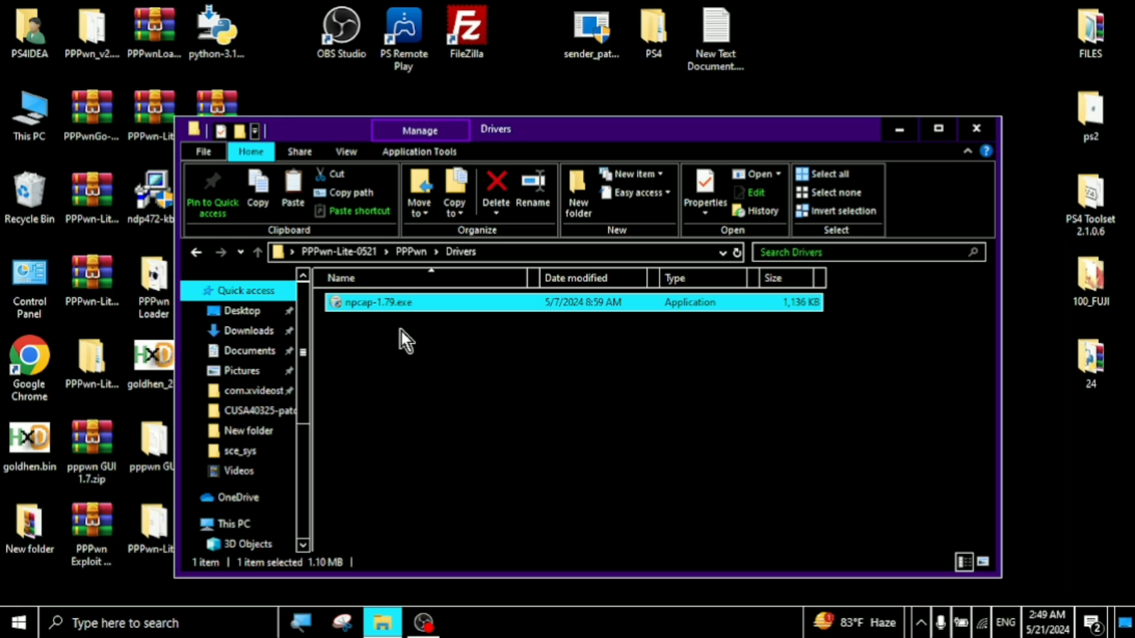
{"action": "left_click", "coordinate": [401, 331]}
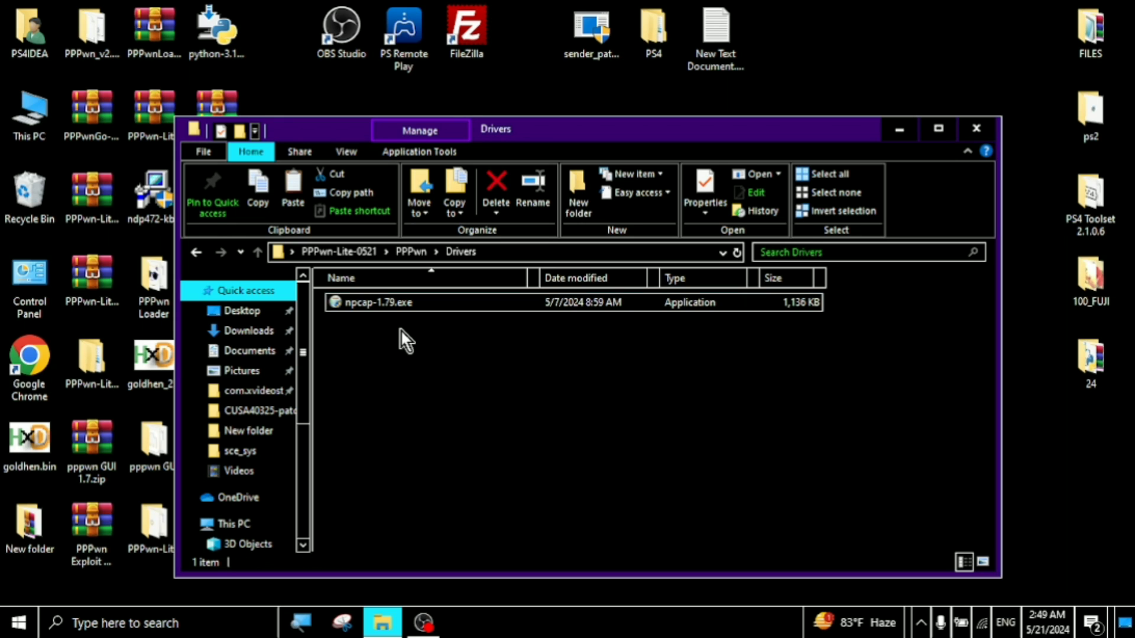
Return to PPPwn-Lite-0521 and open the GoldHENv2.4b17.2 folder under PS4-9.00 in PS4_GoldHEN_all to find goldhen.bin.
{"action": "left_click", "coordinate": [205, 257]}
{"action": "left_click", "coordinate": [208, 257]}
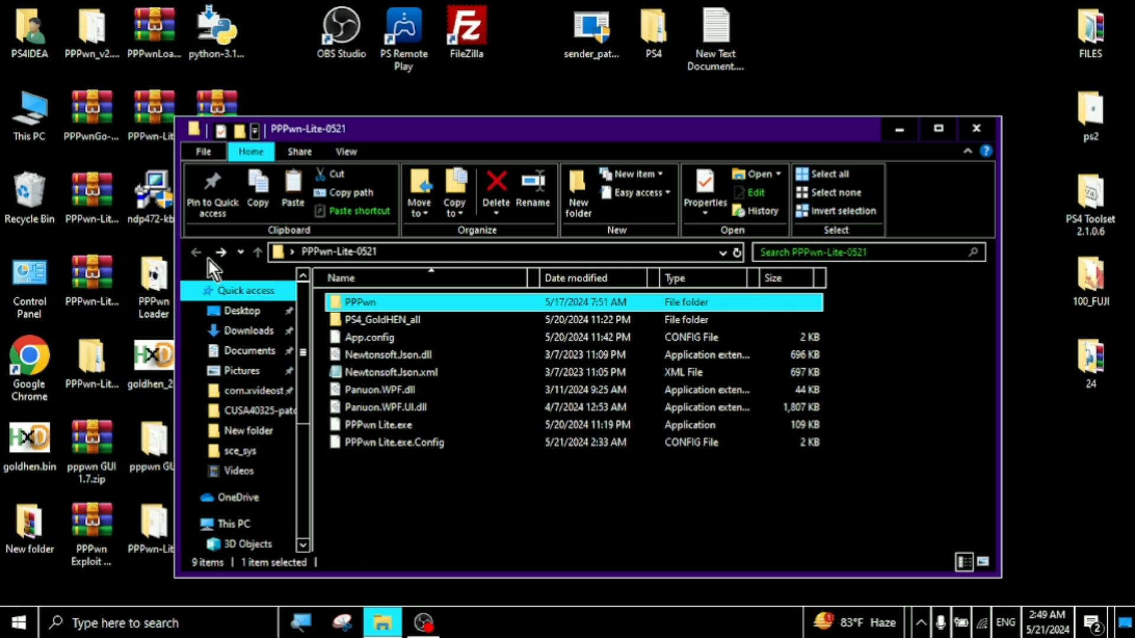
{"action": "double_click", "coordinate": [386, 321]}
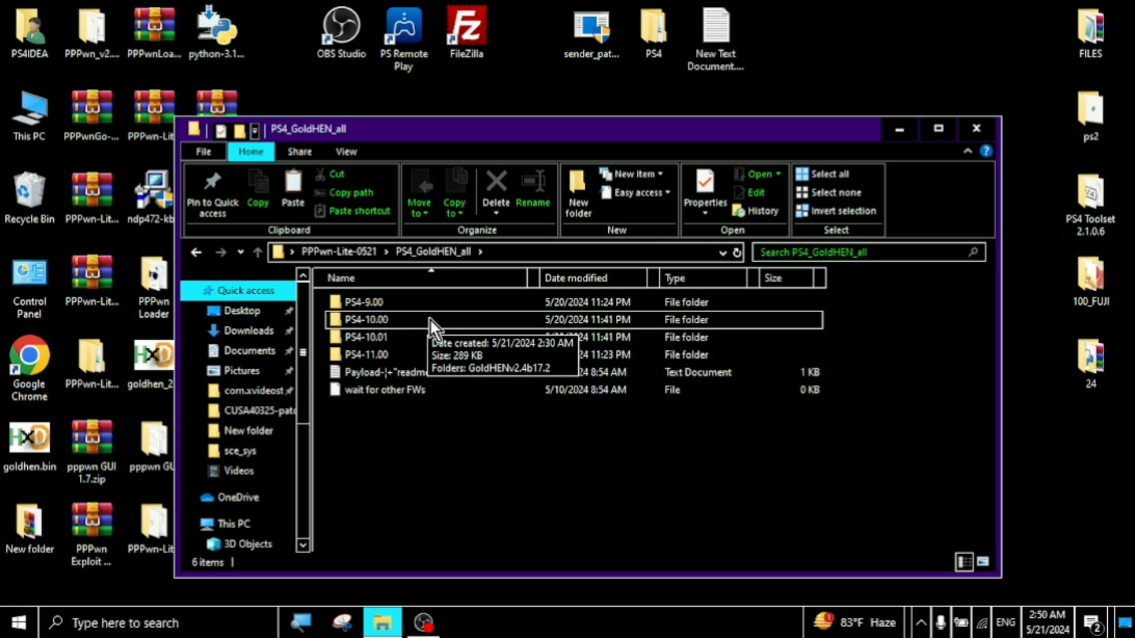
{"action": "double_click", "coordinate": [407, 303]}
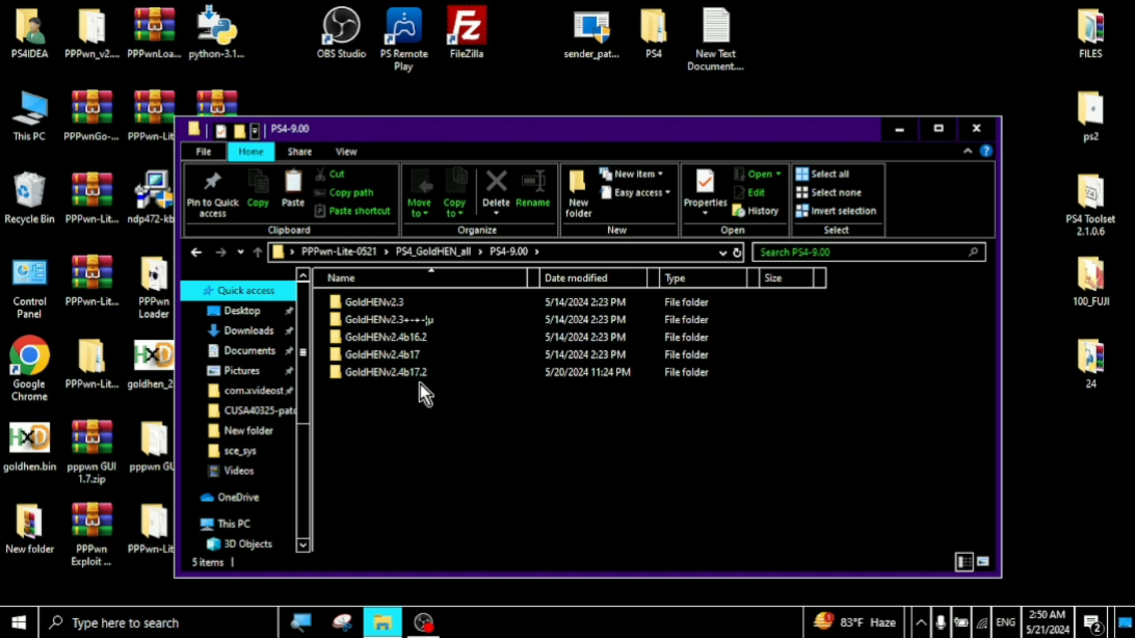
{"action": "double_click", "coordinate": [386, 382]}
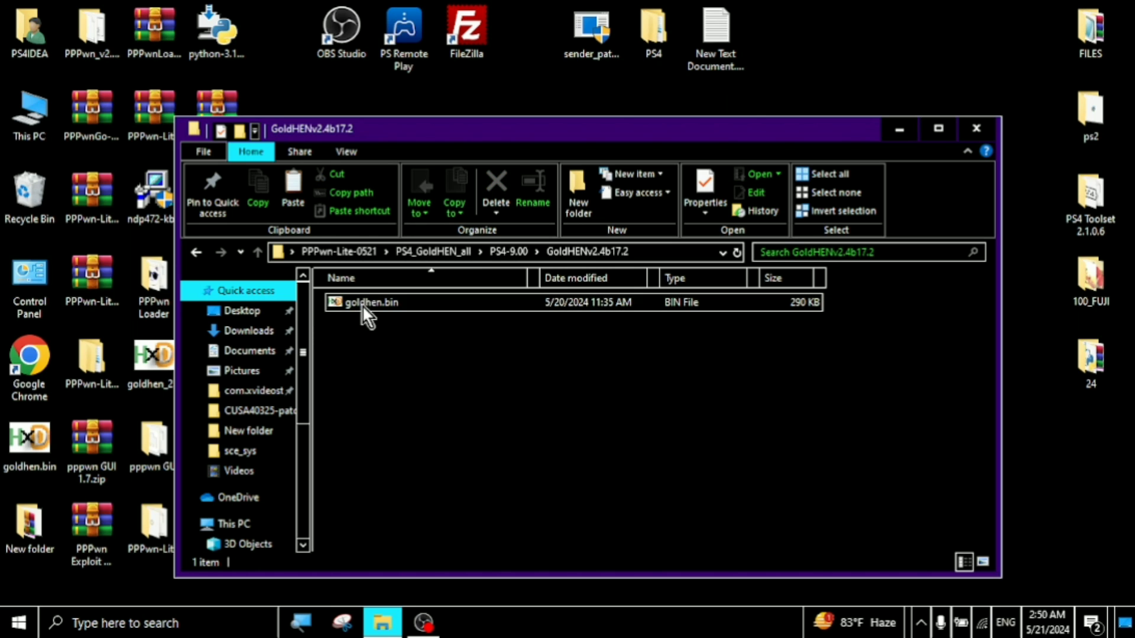
{"action": "left_click", "coordinate": [364, 306]}
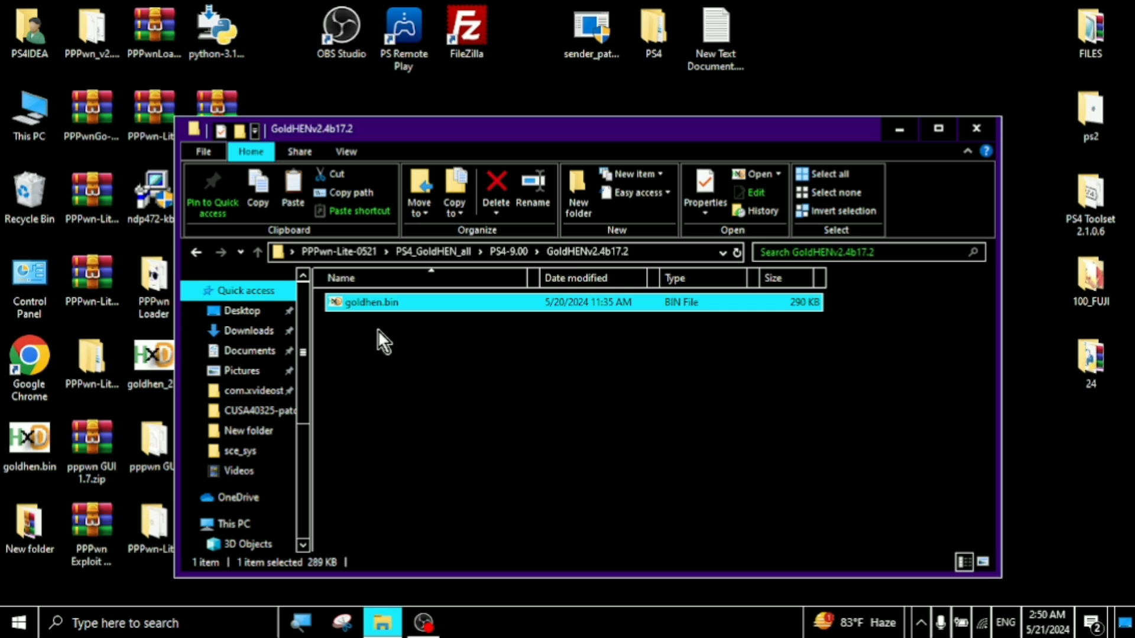
{"action": "left_click", "coordinate": [406, 340]}
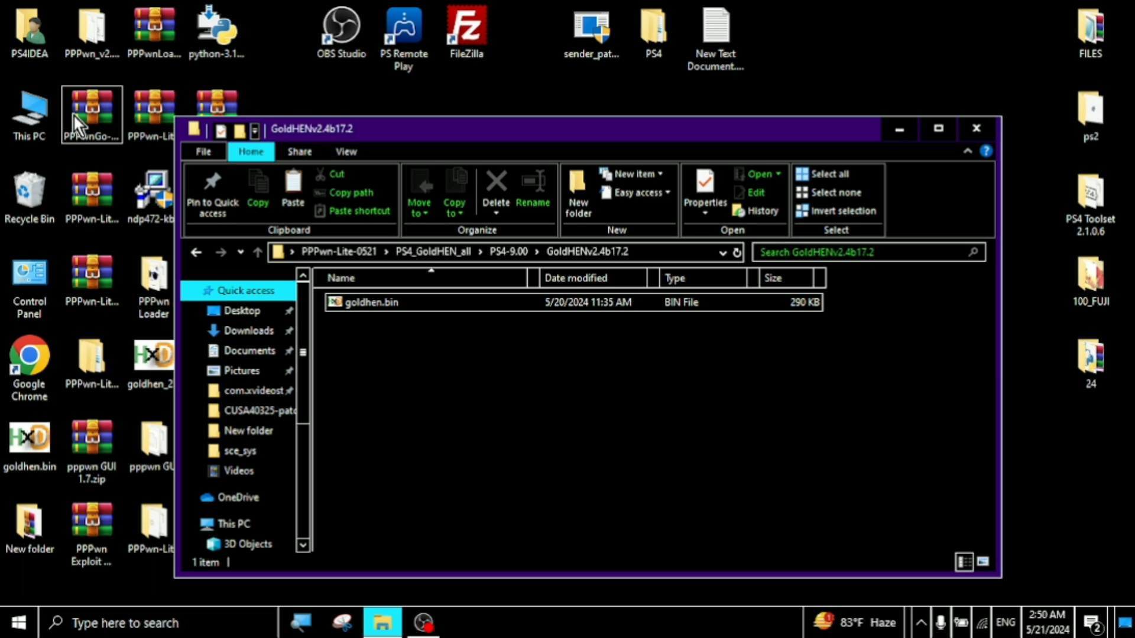
Quick-format USB Drive (D:) as exFAT with a 128-kilobyte allocation unit size, and close This PC.
{"action": "double_click", "coordinate": [25, 137]}
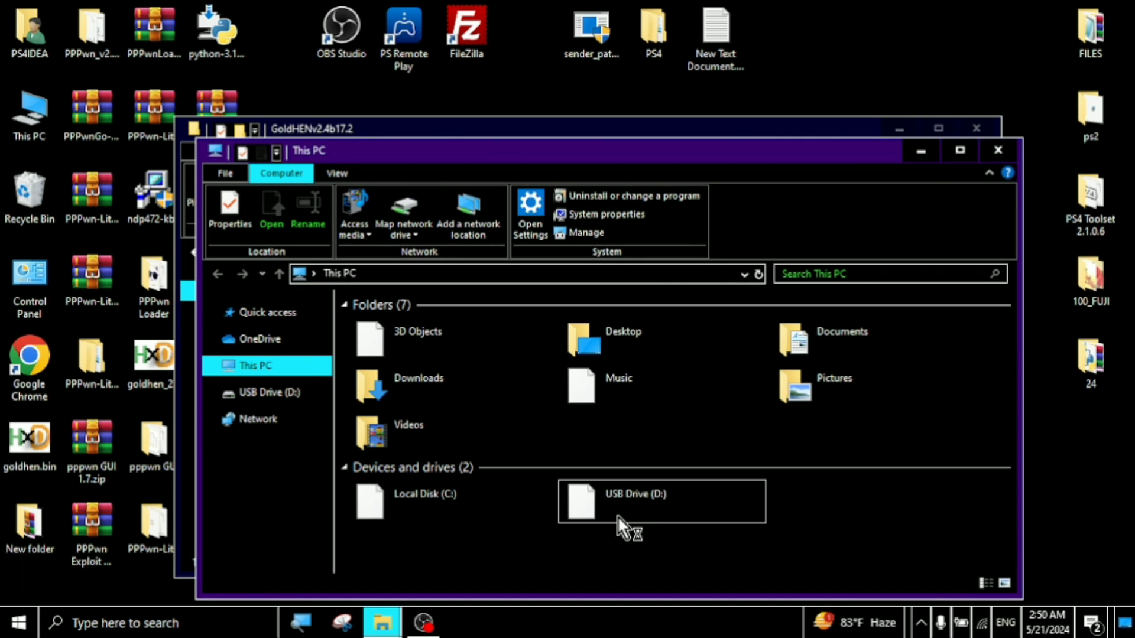
{"action": "left_click", "coordinate": [662, 506]}
{"action": "right_click", "coordinate": [662, 504]}
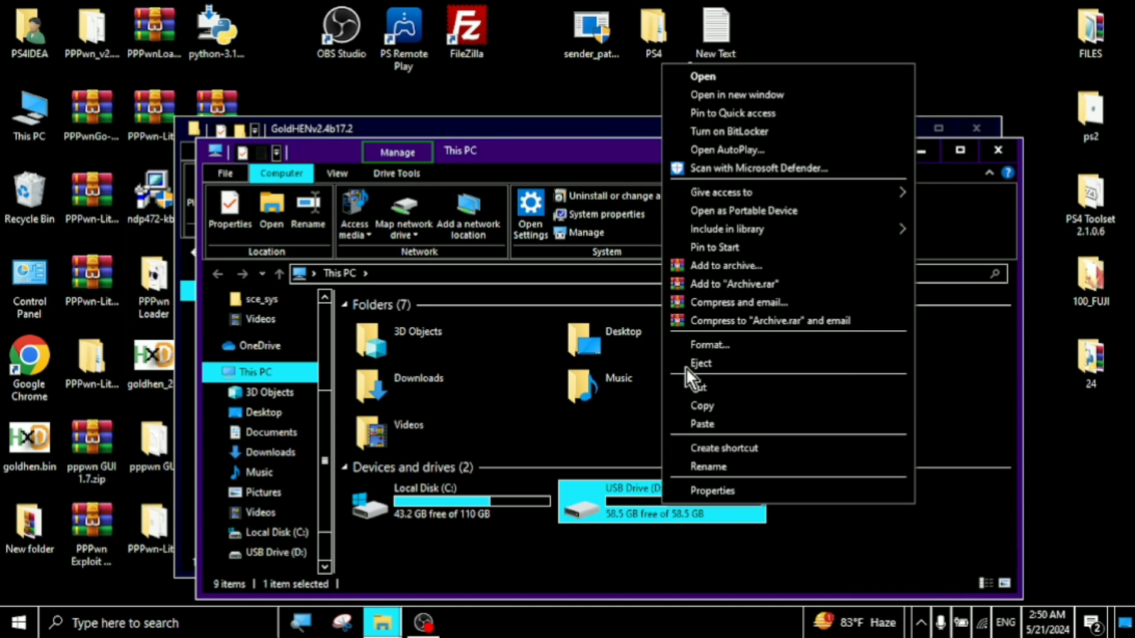
{"action": "left_click", "coordinate": [690, 353]}
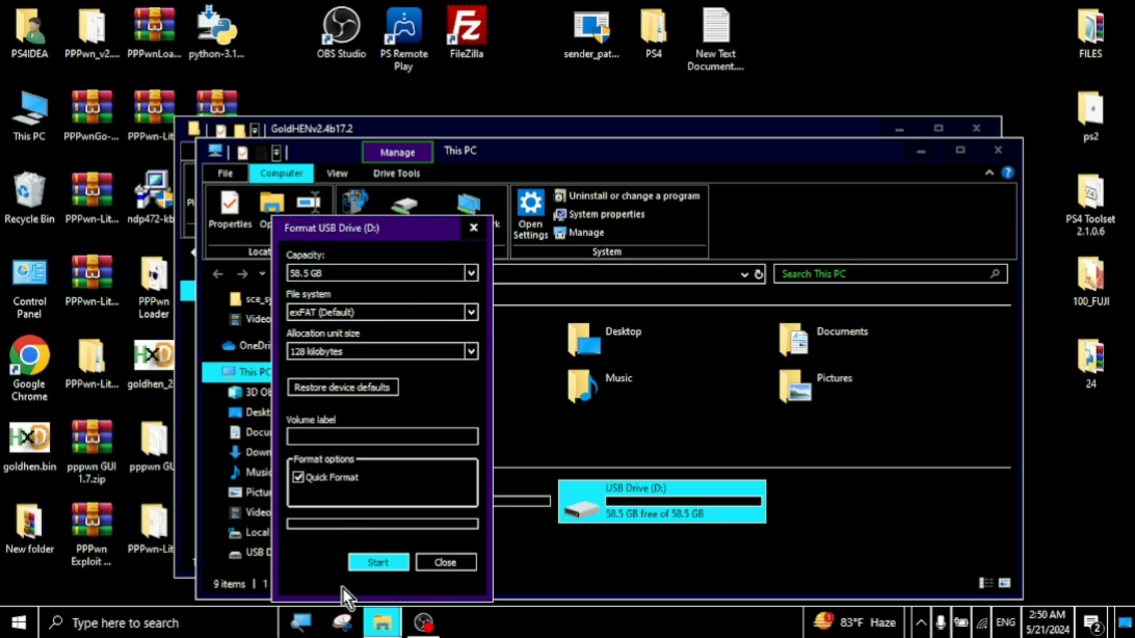
{"action": "left_click", "coordinate": [381, 565]}
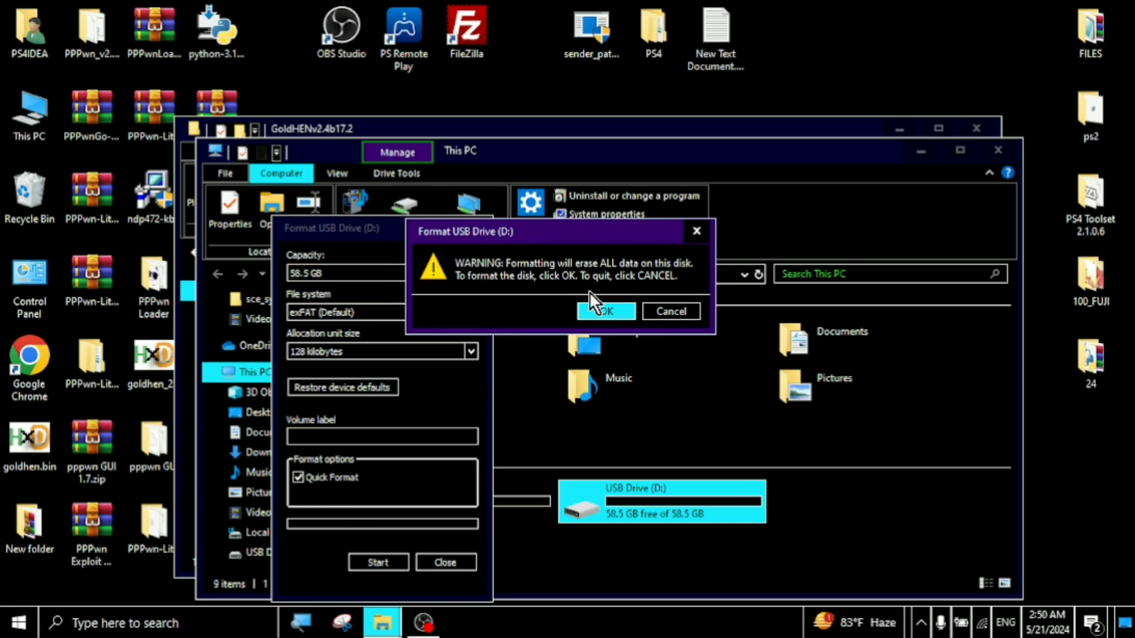
{"action": "left_click", "coordinate": [596, 313]}
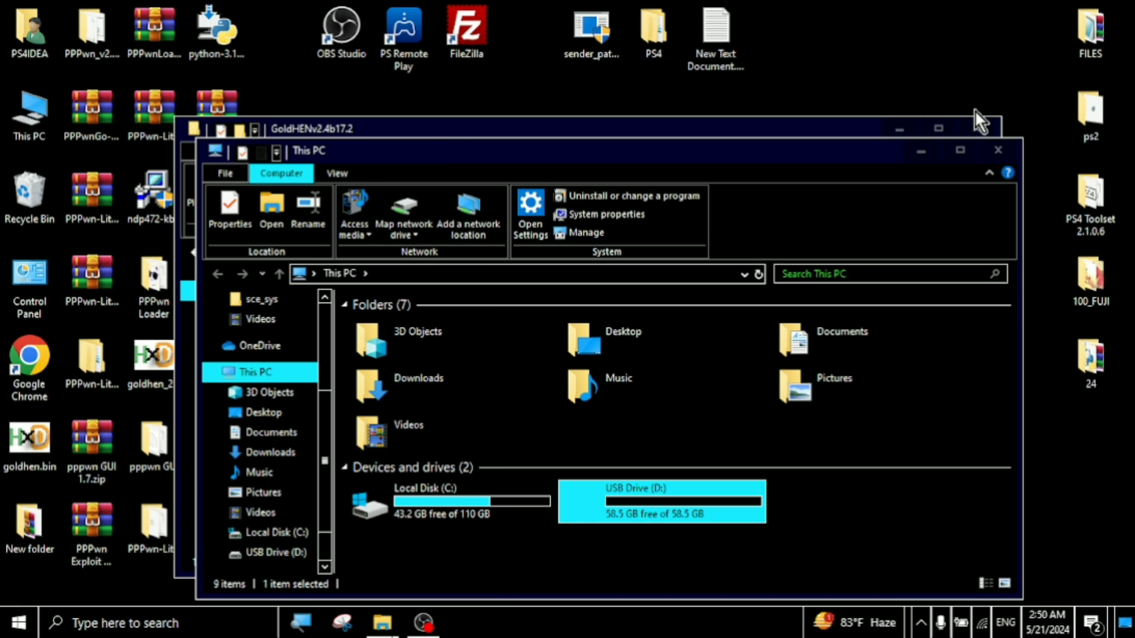
{"action": "left_click", "coordinate": [998, 150]}
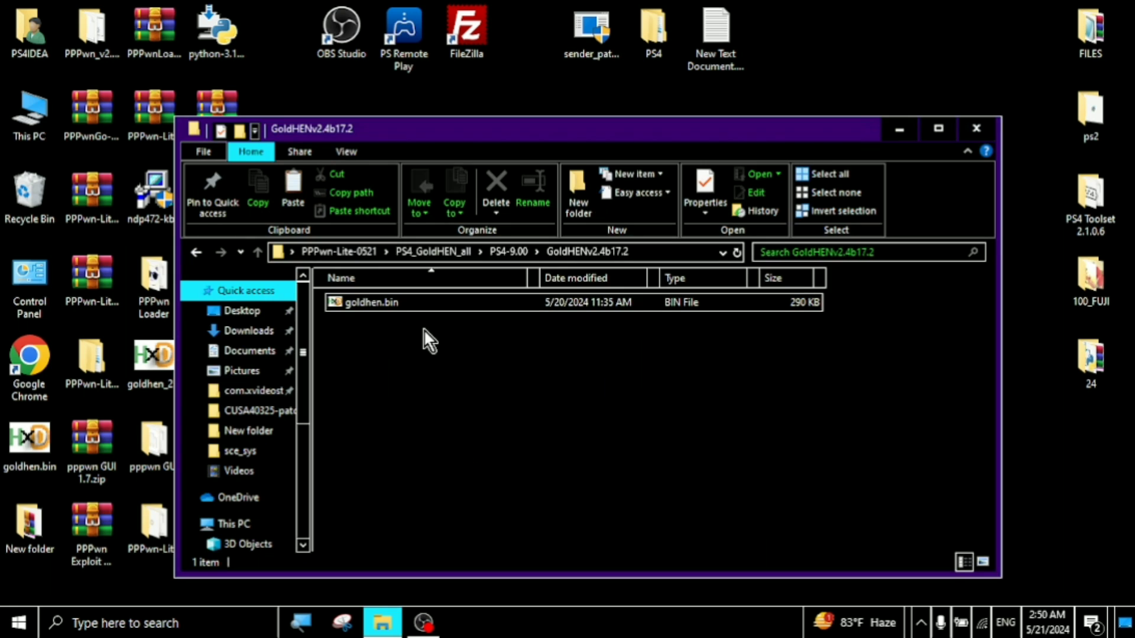
Send goldhen.bin from the GoldHENv2.4b17.2 folder to the USB drive.
{"action": "right_click", "coordinate": [416, 303]}
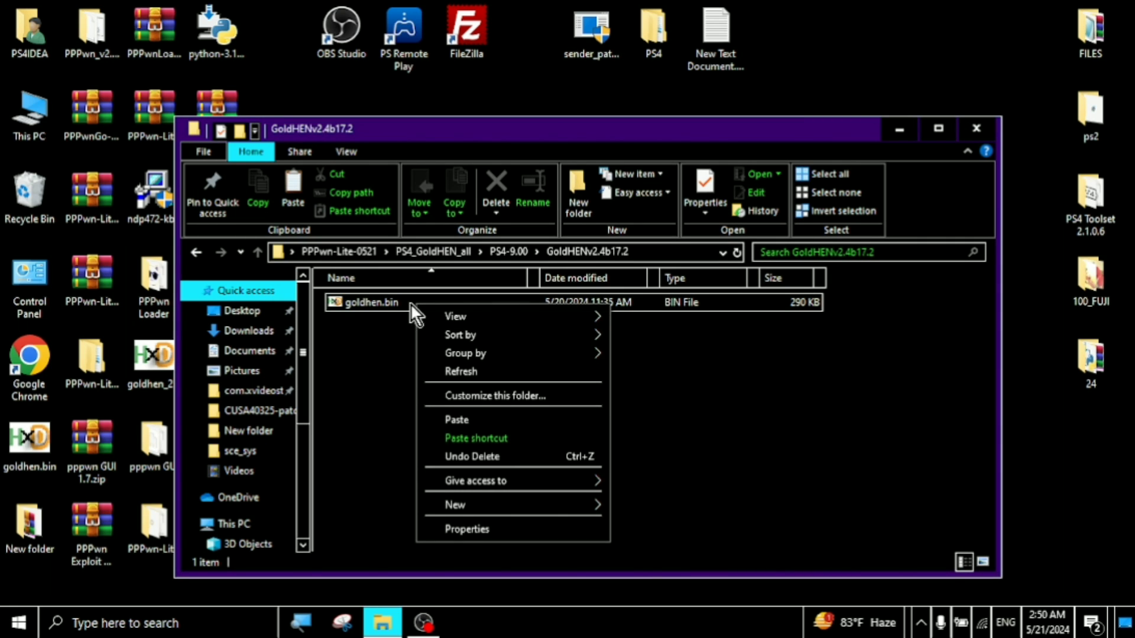
{"action": "left_click", "coordinate": [371, 304]}
{"action": "right_click", "coordinate": [377, 305]}
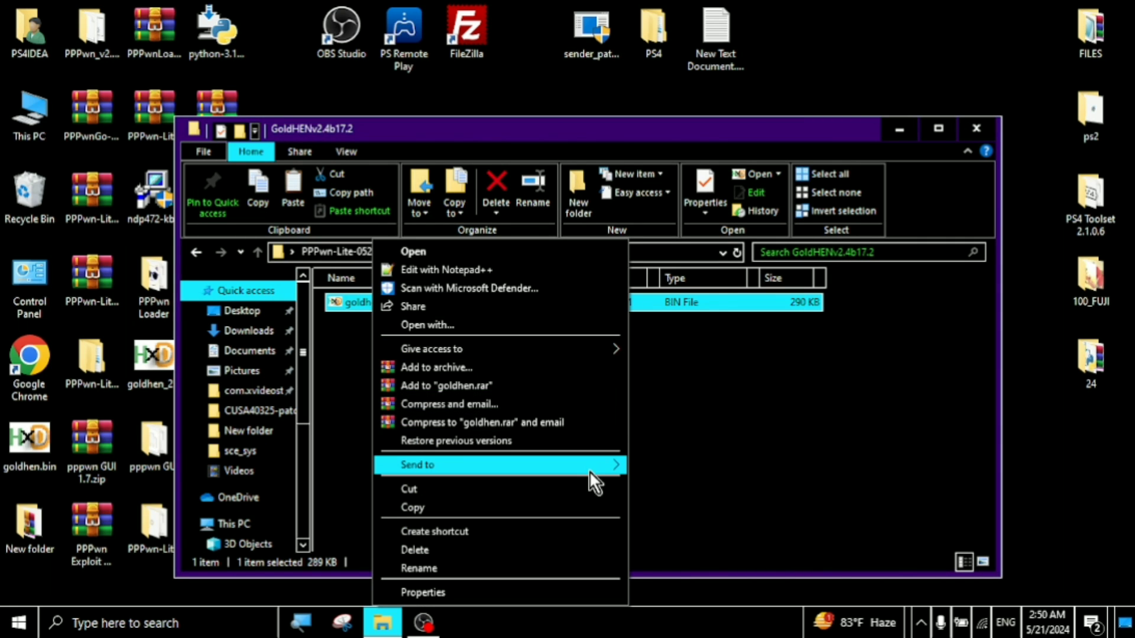
{"action": "mouse_move", "coordinate": [590, 471]}
{"action": "left_click", "coordinate": [700, 576]}
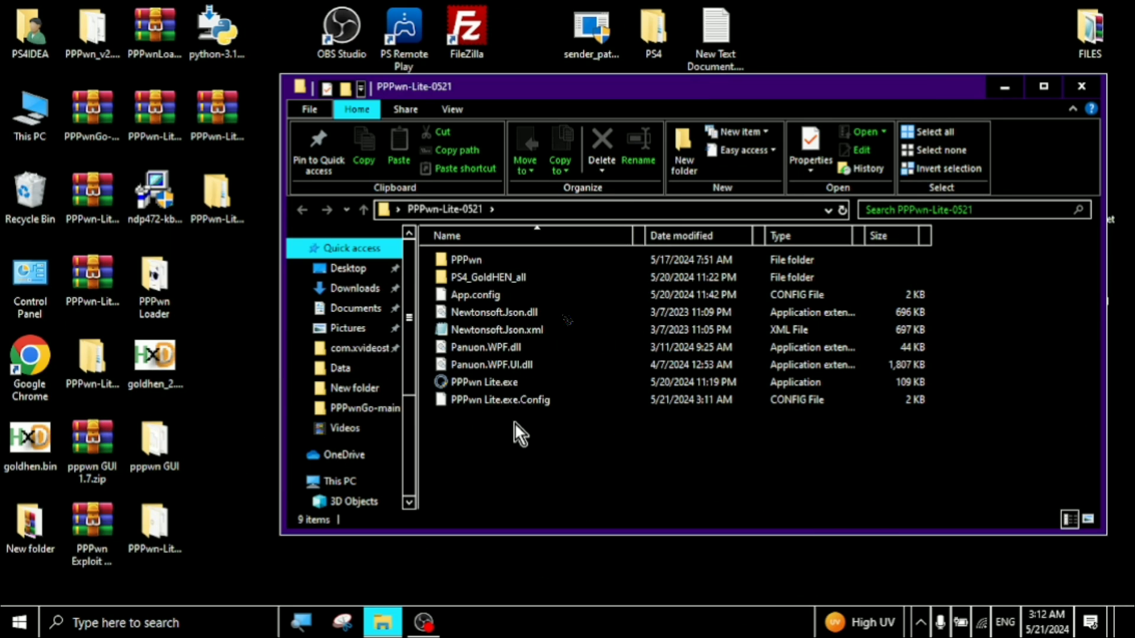
Launch PPPwn Lite.exe from the PPPwn-Lite-0521 folder and set its firmware to 9.00.
{"action": "double_click", "coordinate": [493, 383]}
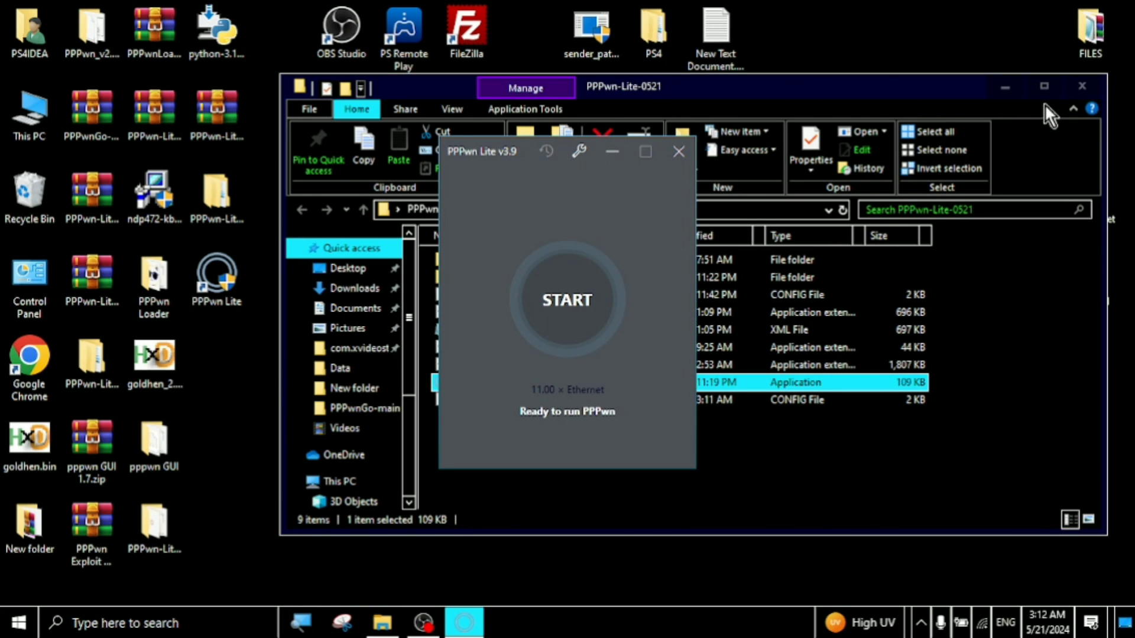
{"action": "left_click", "coordinate": [1084, 85]}
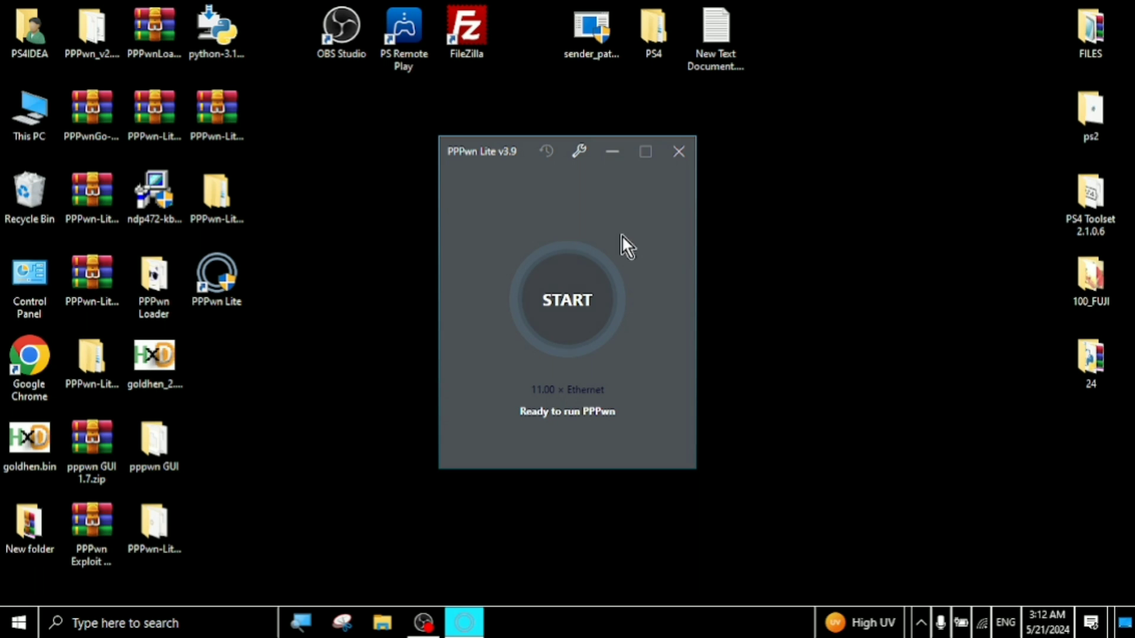
{"action": "left_click", "coordinate": [577, 154]}
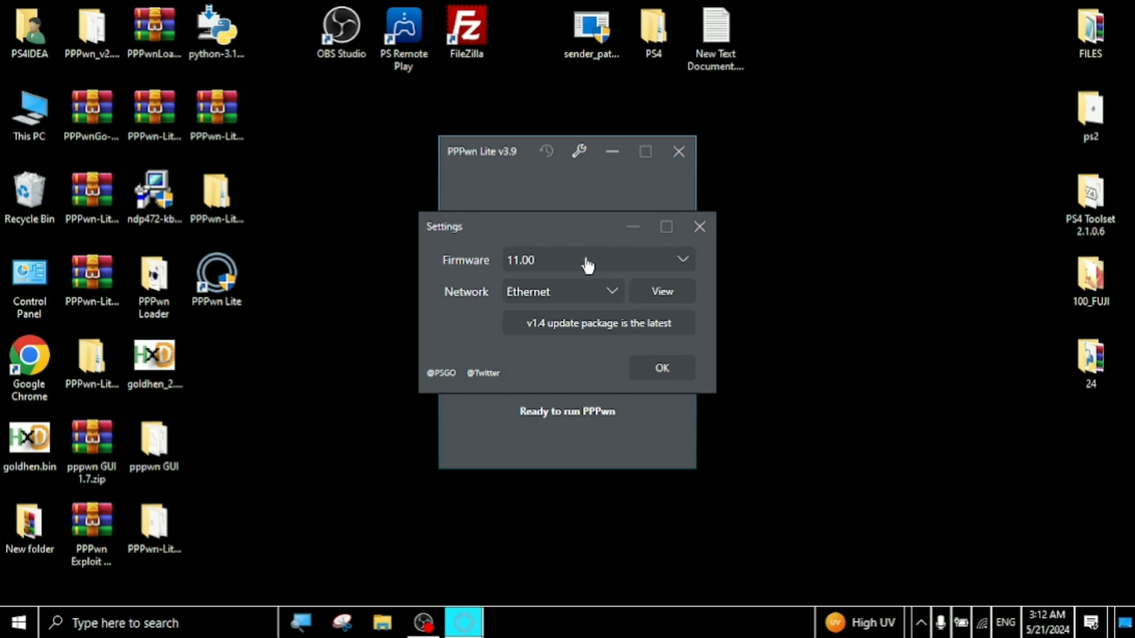
{"action": "left_click", "coordinate": [683, 263]}
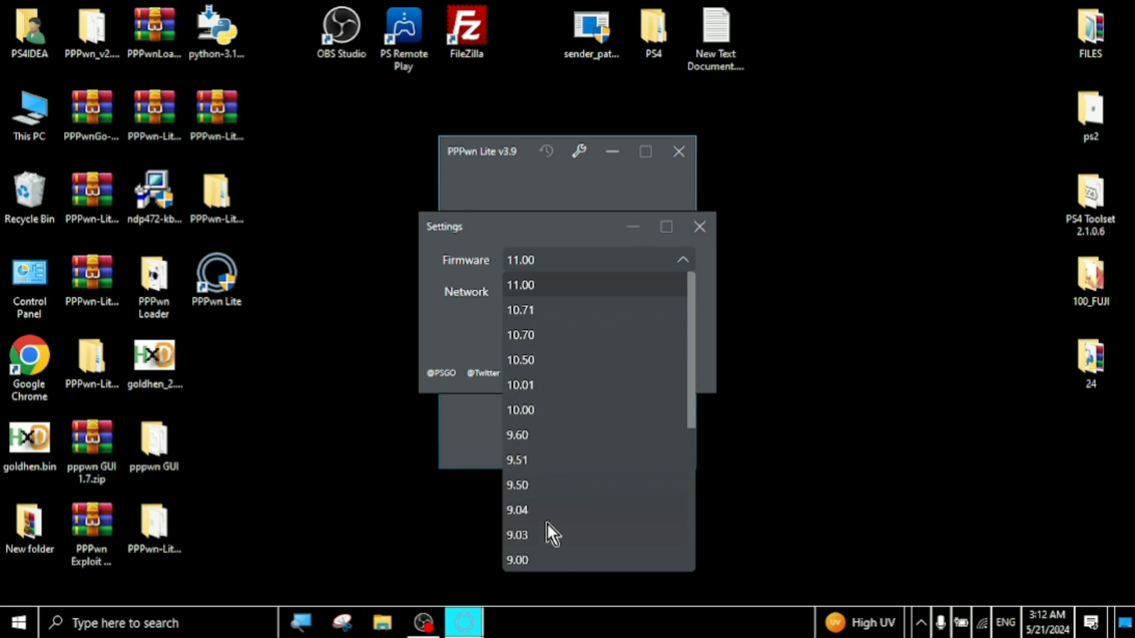
{"action": "left_click", "coordinate": [565, 558]}
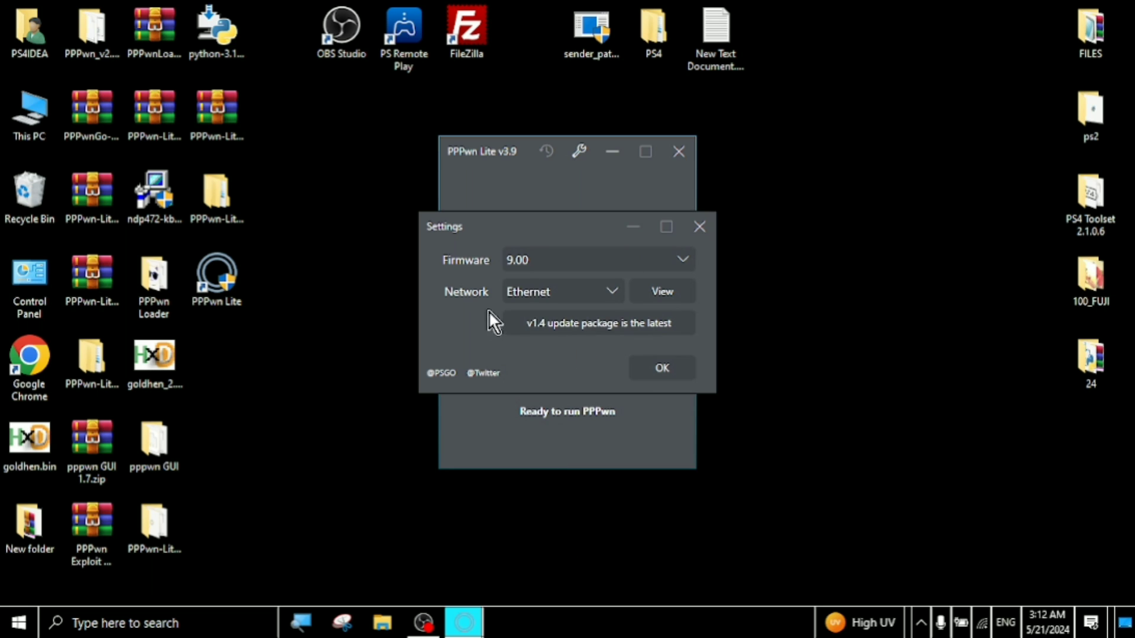
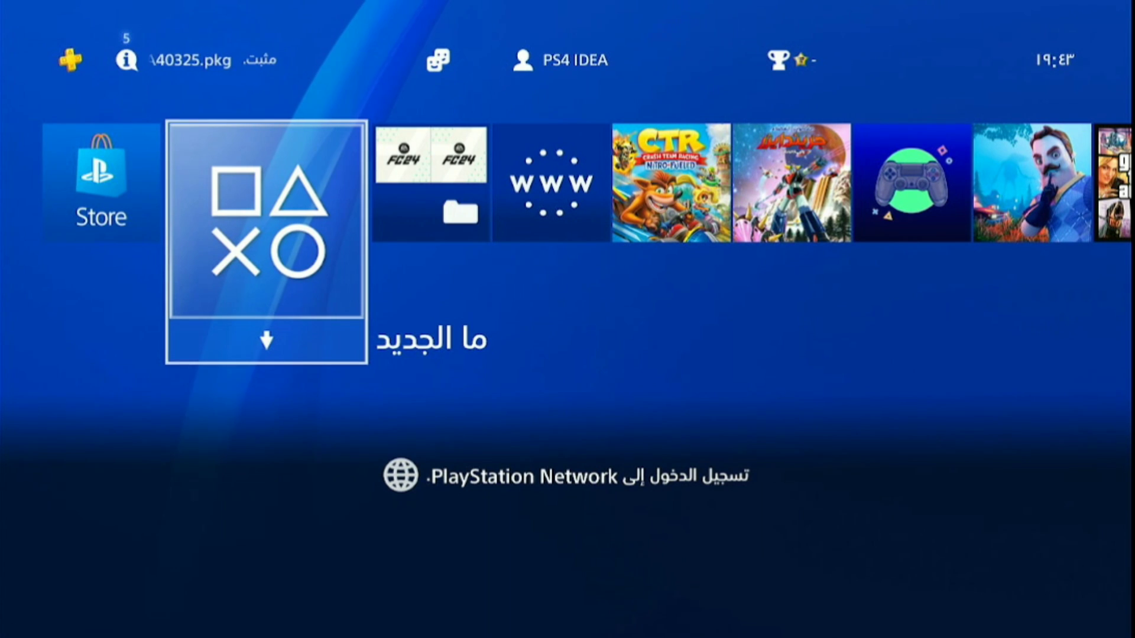
Switch to the PS4 console and open its Settings from the home screen.
{"action": "key", "text": "Up"}
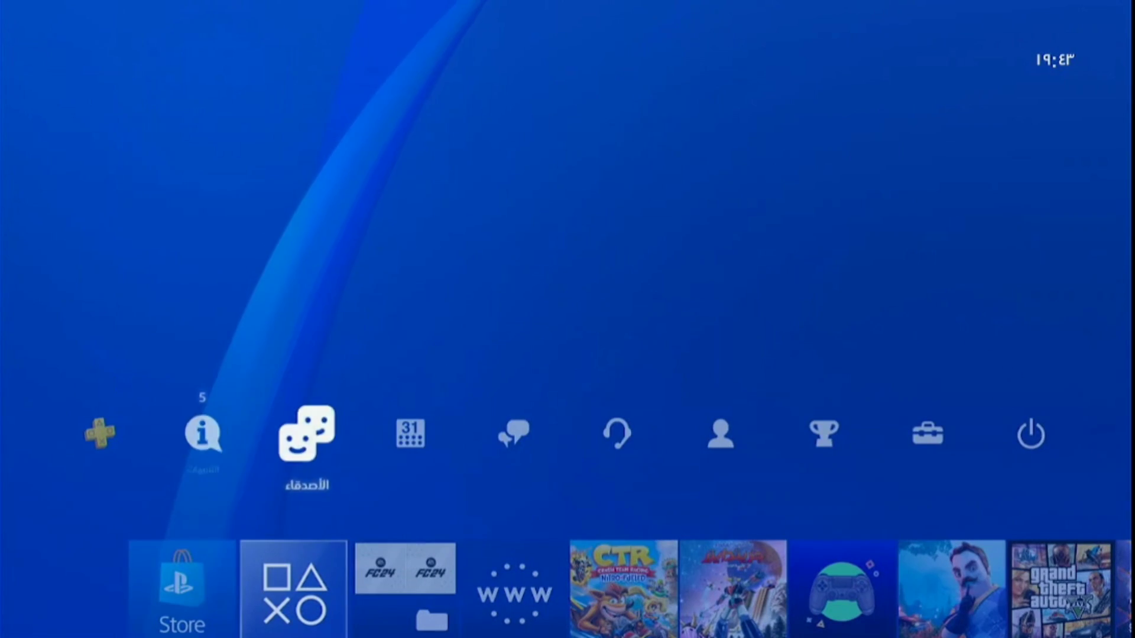
{"action": "key", "text": "Right"}
{"action": "key", "text": "Right"}
{"action": "key", "text": "Right"}
{"action": "key", "text": "Right"}
{"action": "key", "text": "Right"}
{"action": "key", "text": "Right"}
{"action": "key", "text": "Right"}
{"action": "key", "text": "Left"}
{"action": "key", "text": "Return"}
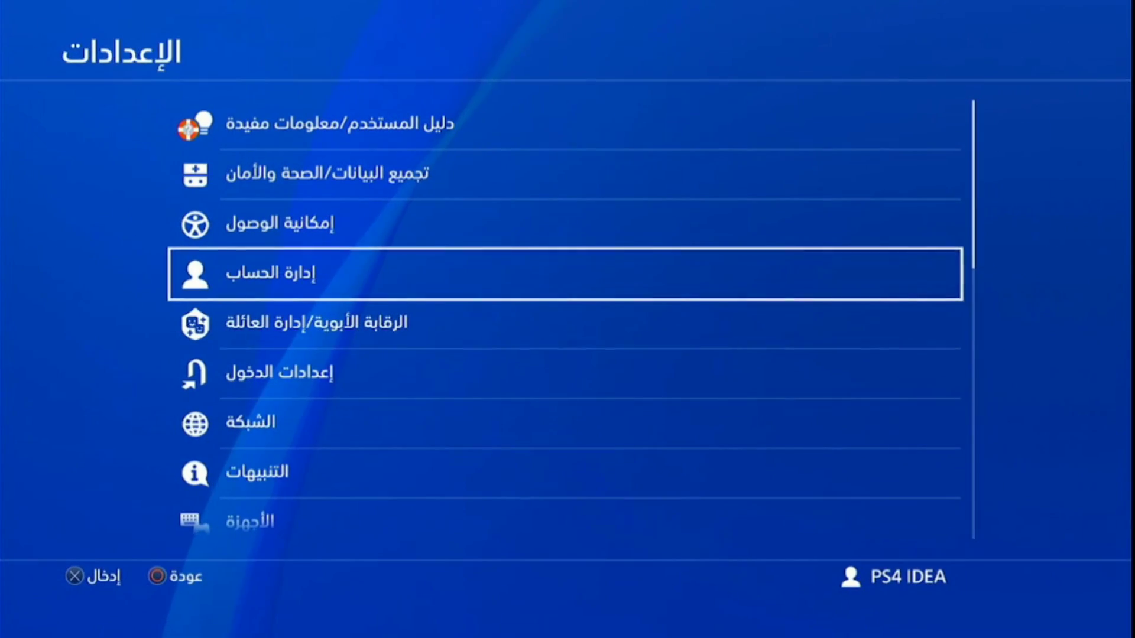
Start the internet connection setup in the Network settings and choose to use a LAN cable.
{"action": "key", "text": "Down"}
{"action": "key", "text": "Down"}
{"action": "key", "text": "Down"}
{"action": "key", "text": "Return"}
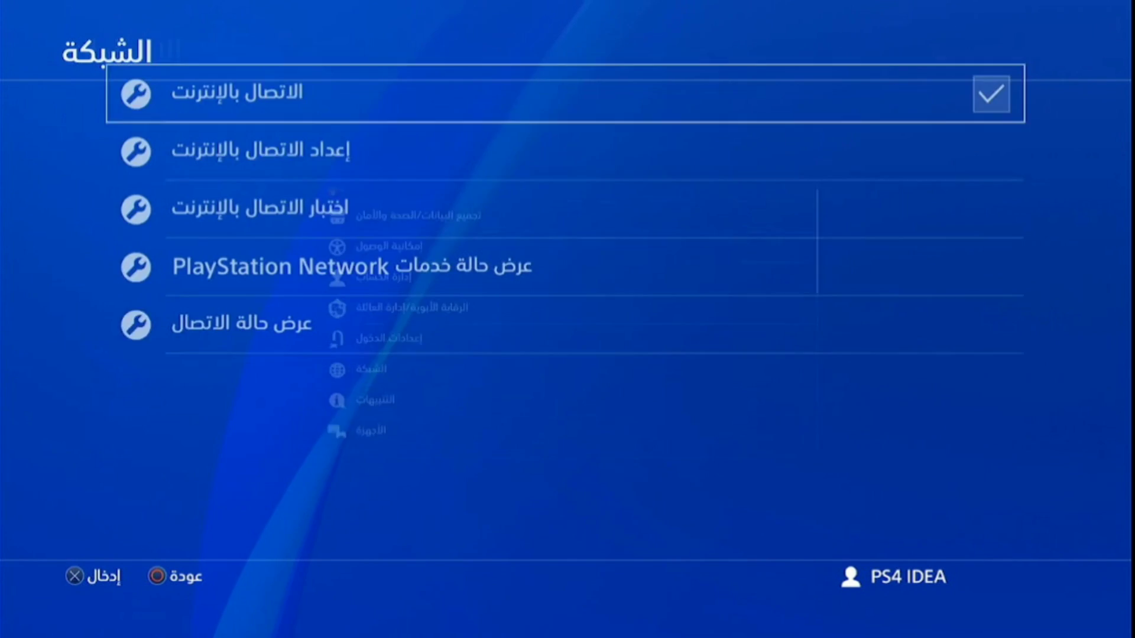
{"action": "key", "text": "Down"}
{"action": "key", "text": "Return"}
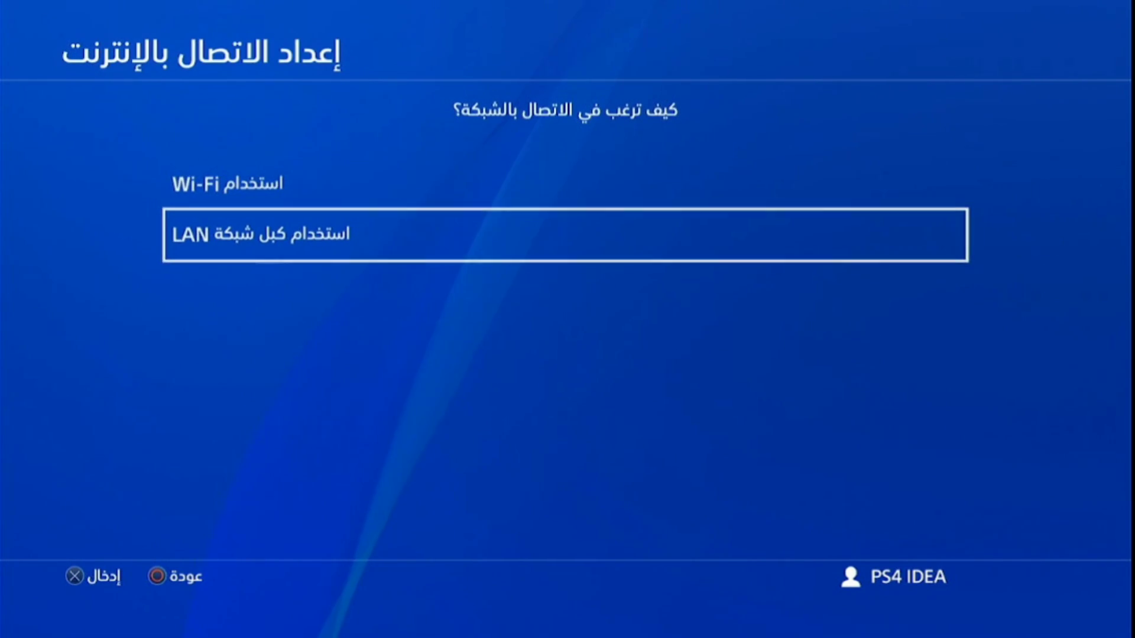
{"action": "key", "text": "Return"}
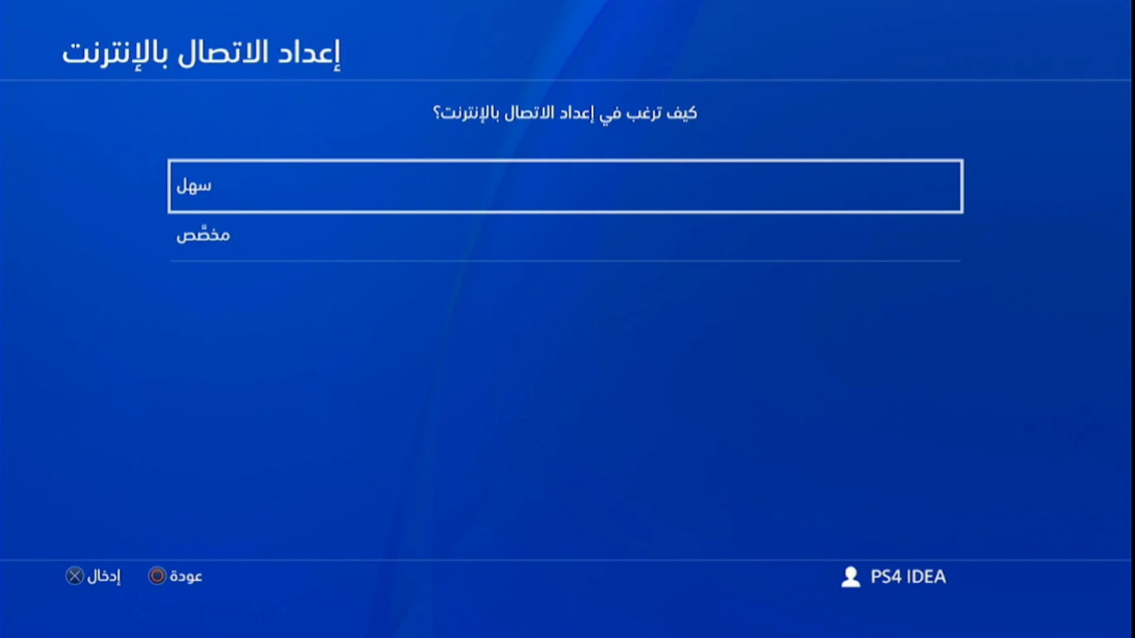
Choose the Custom (مخصّص) connection setup and select PPPoE for the IP address settings.
{"action": "key", "text": "Down"}
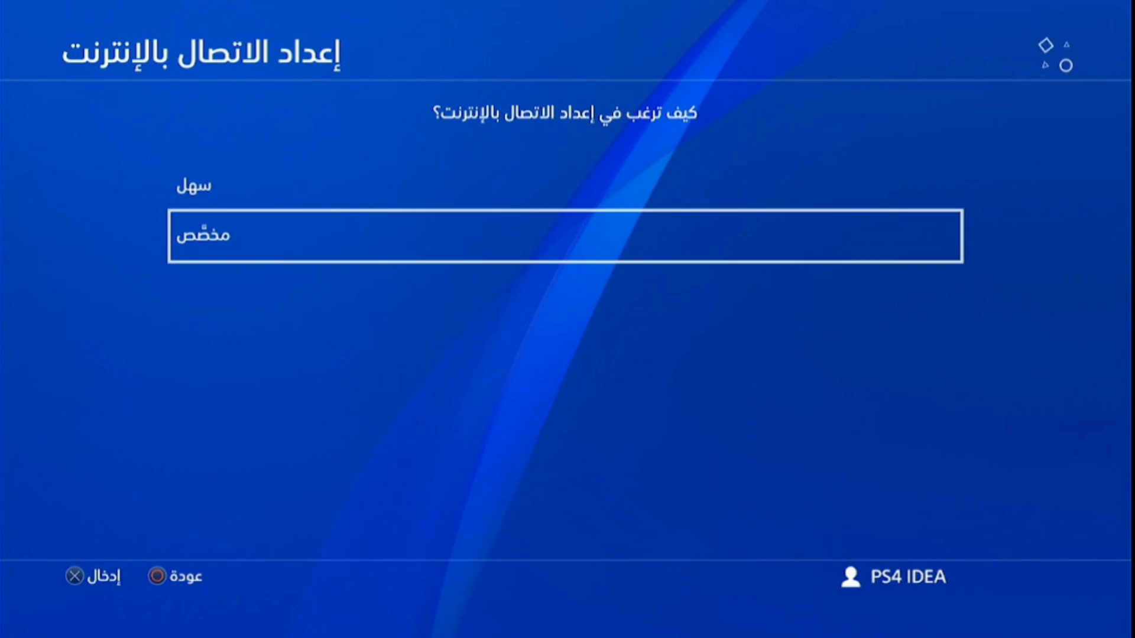
{"action": "key", "text": "Return"}
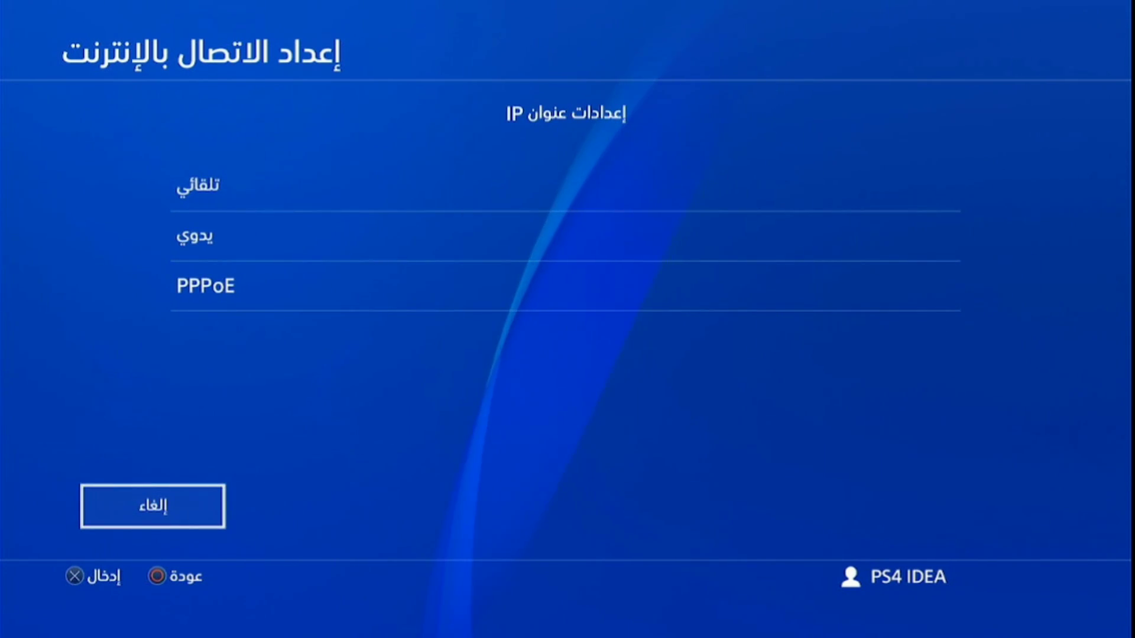
{"action": "key", "text": "Return"}
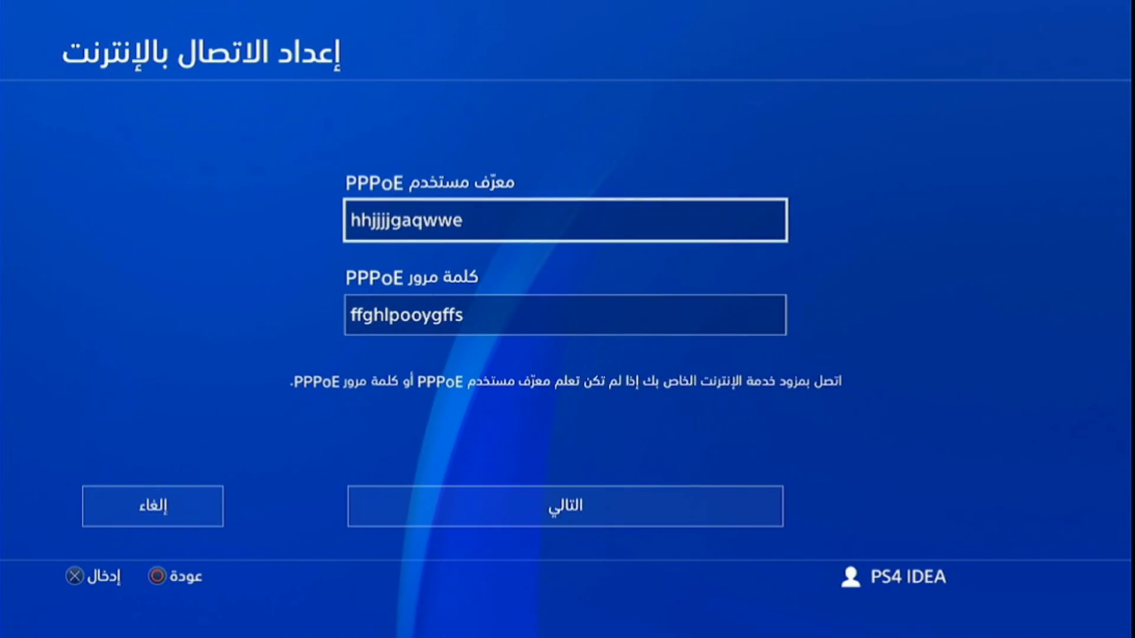
Keep the already filled-in PPPoE user ID and password and continue to the DNS settings.
{"action": "key", "text": "Down"}
{"action": "key", "text": "Up"}
{"action": "key", "text": "Down"}
{"action": "key", "text": "Up"}
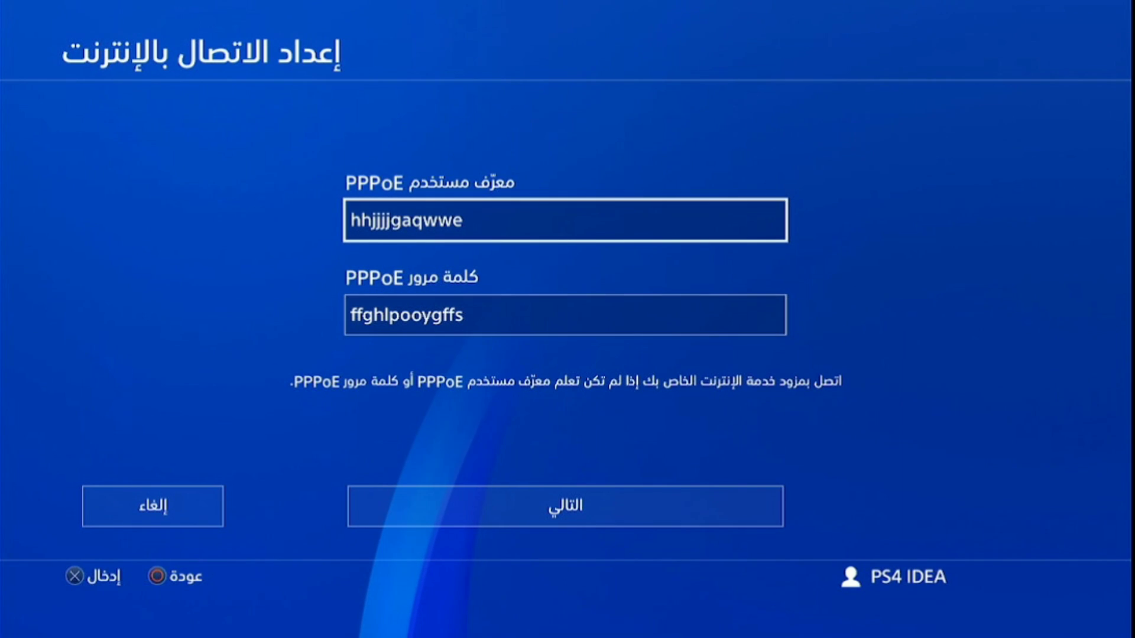
{"action": "key", "text": "Down"}
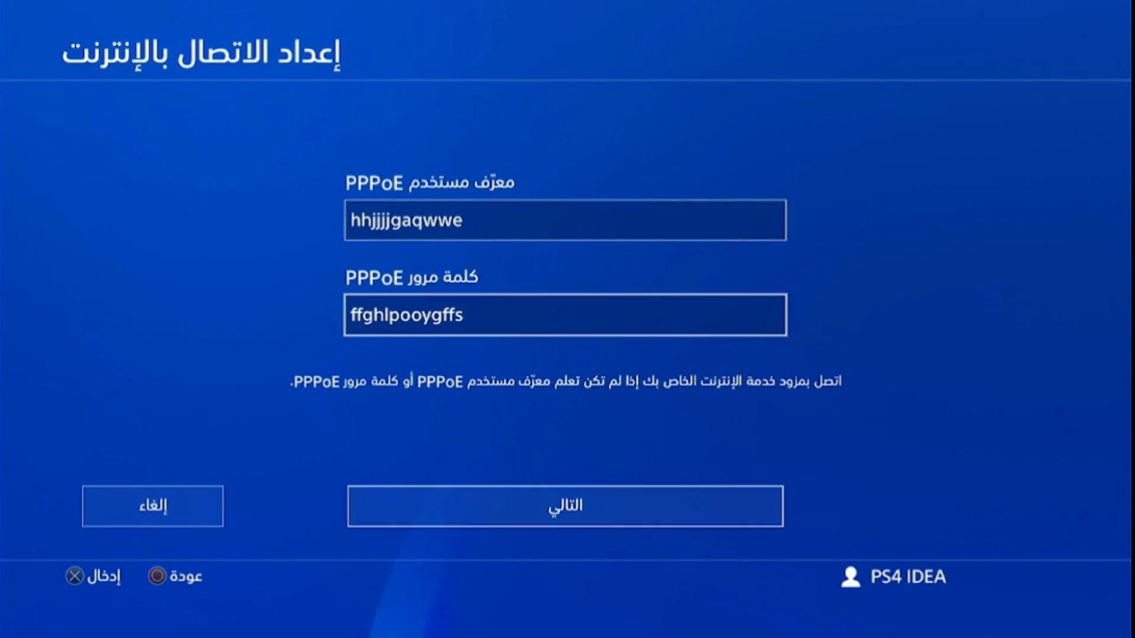
{"action": "key", "text": "Down"}
{"action": "key", "text": "Return"}
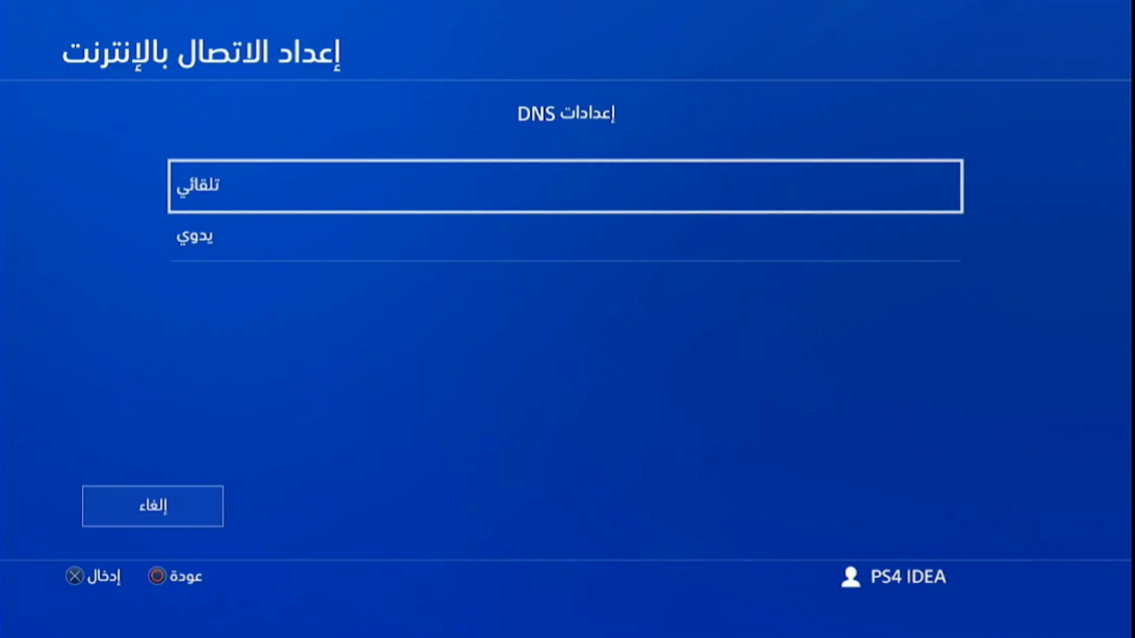
Set DNS to Automatic (تلقائي) and accept the default options through the proxy server page to save the internet settings.
{"action": "key", "text": "Return"}
{"action": "key", "text": "Return"}
{"action": "key", "text": "Return"}
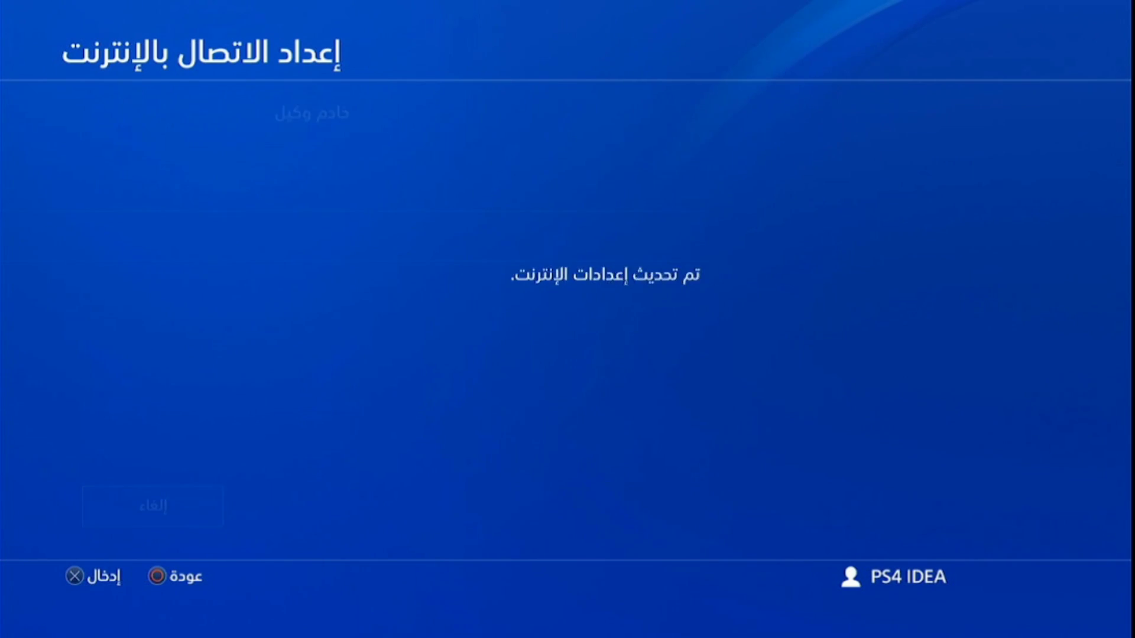
Leave the internet connection setup and Settings, returning to the What's New (ما الجديد) tile on the home screen.
{"action": "key", "text": "Escape"}
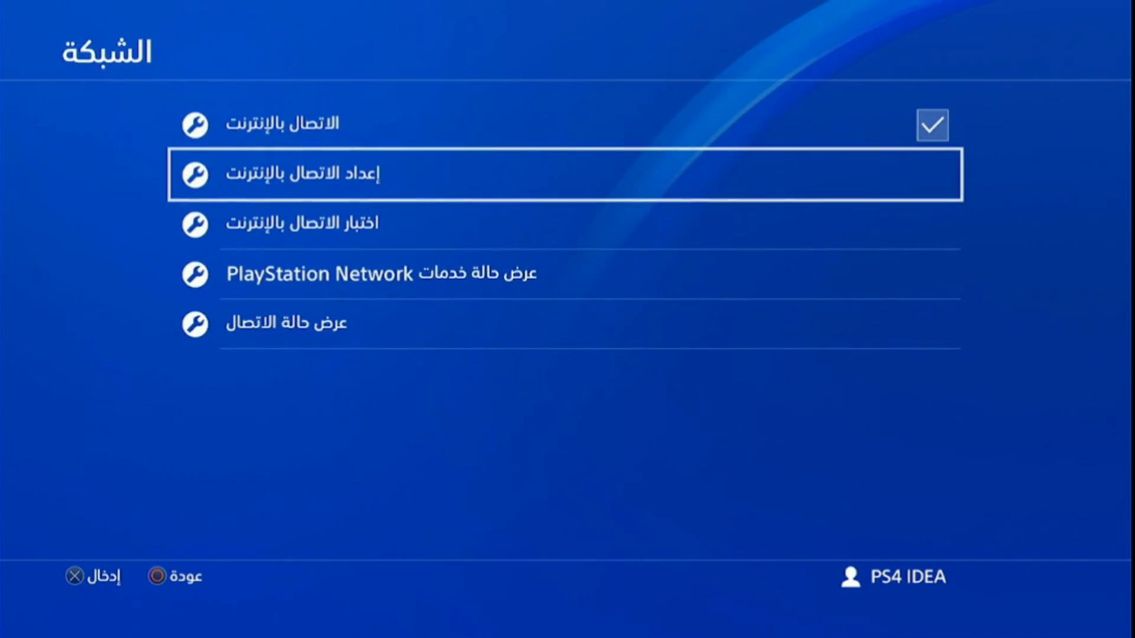
{"action": "key", "text": "Escape"}
{"action": "key", "text": "Escape"}
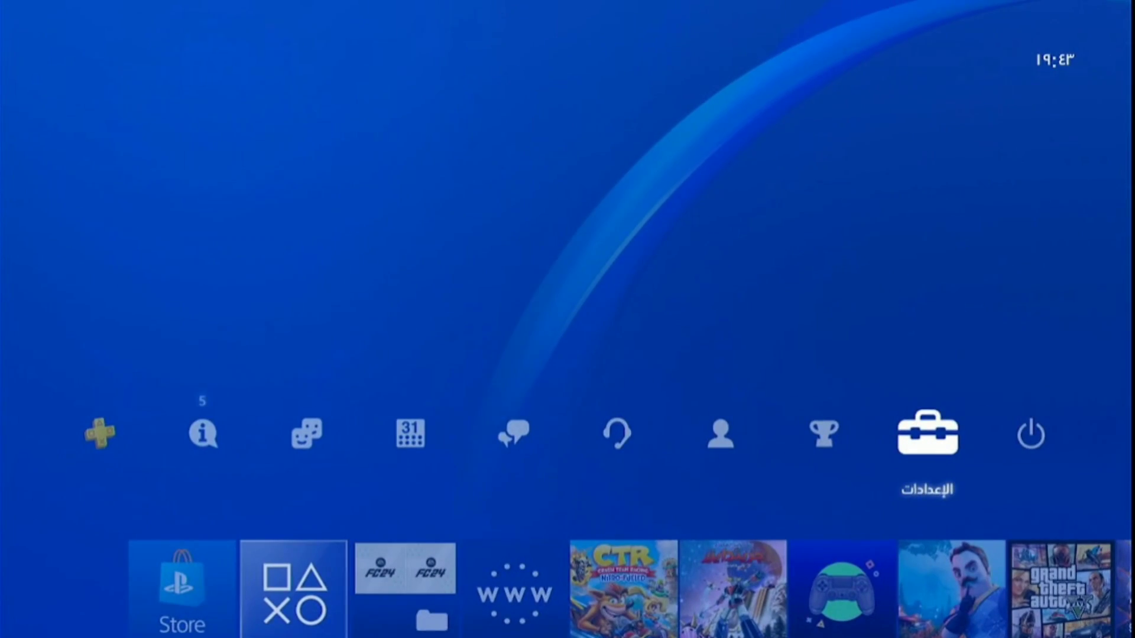
{"action": "key", "text": "Down"}
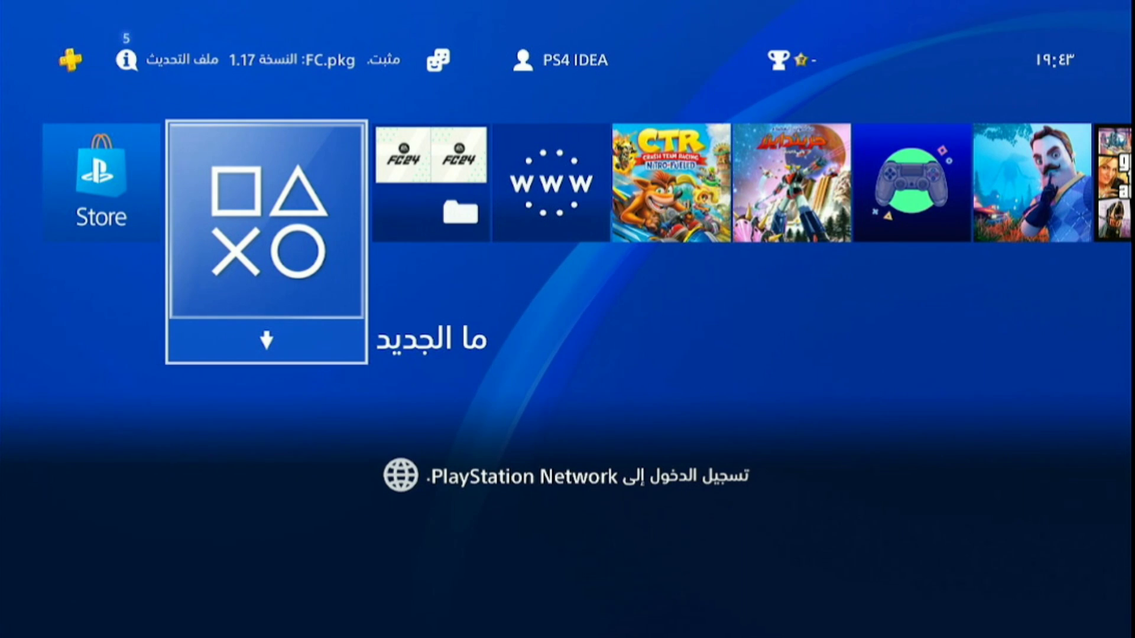